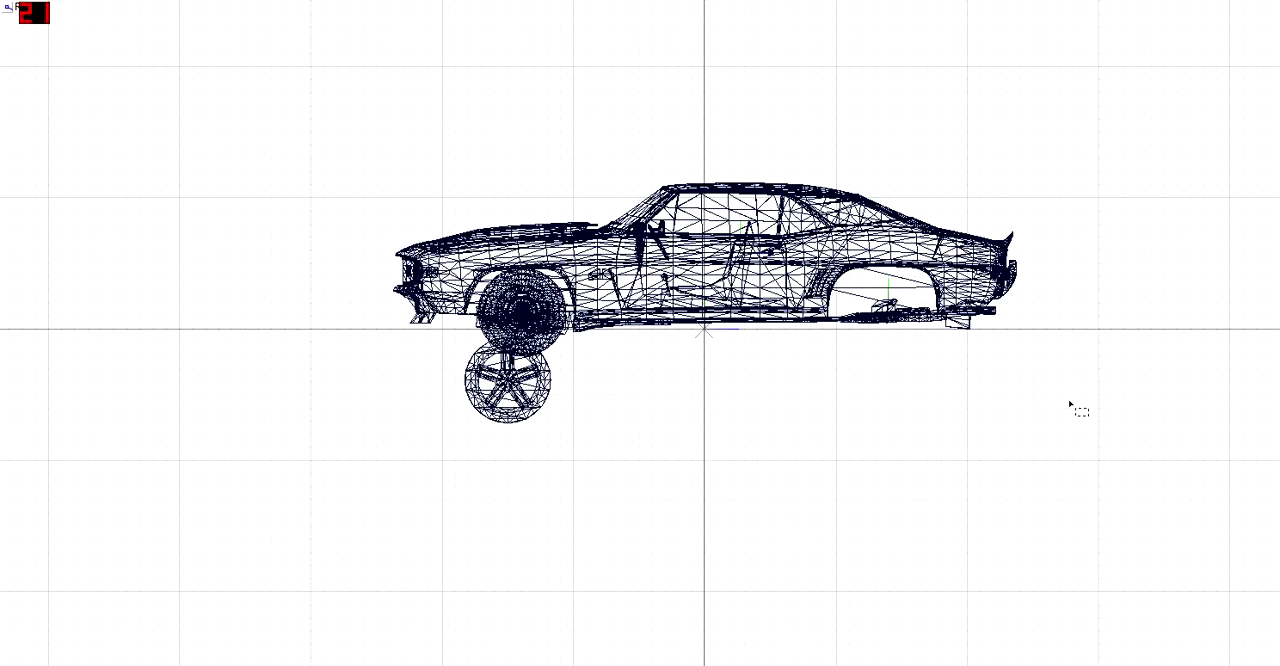
scroll(503, 451, up, 2)
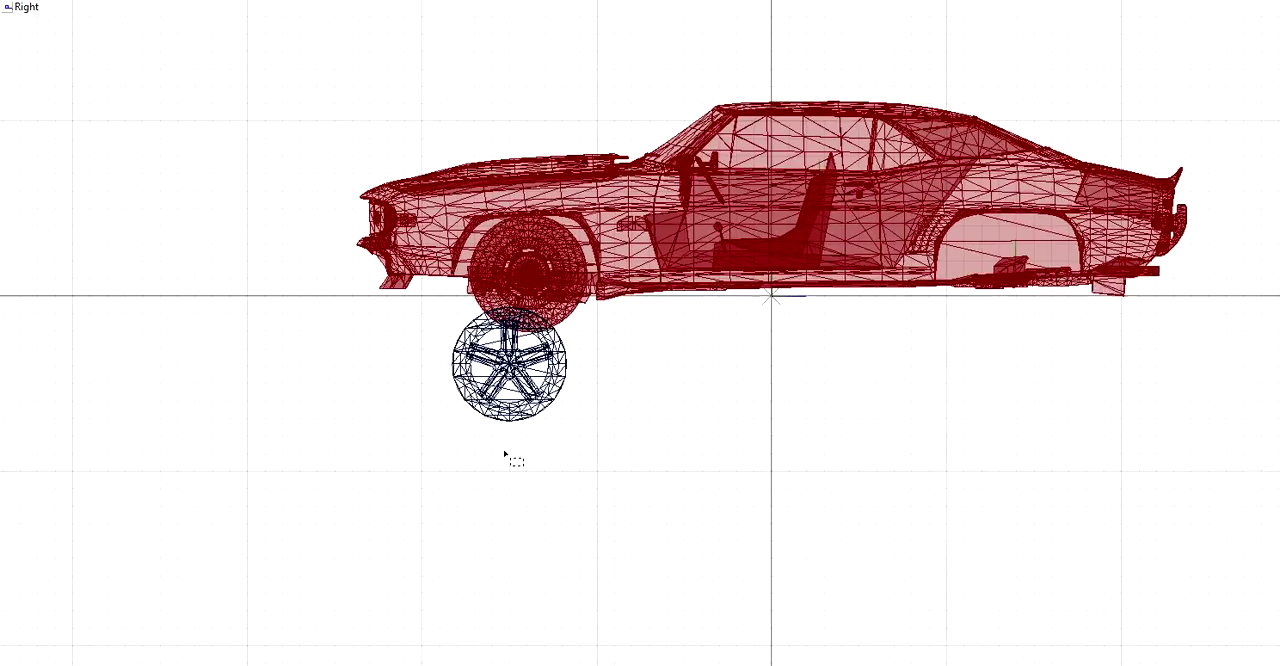
scroll(506, 434, up, 2)
scroll(510, 350, up, 2)
scroll(510, 350, up, 2)
scroll(515, 360, up, 2)
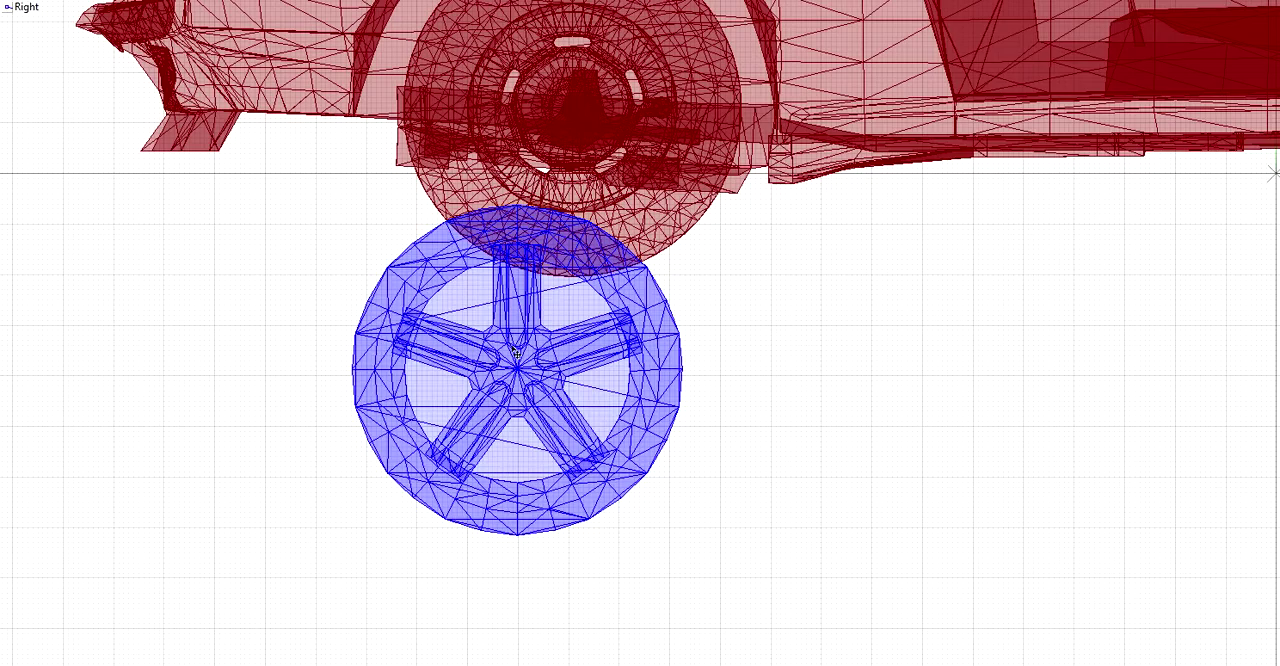
Deselect the reference wheel and drag the car body down onto it
click(814, 357)
mouse_move(773, 208)
mouse_down()
mouse_move(794, 271)
mouse_move(783, 451)
mouse_up()
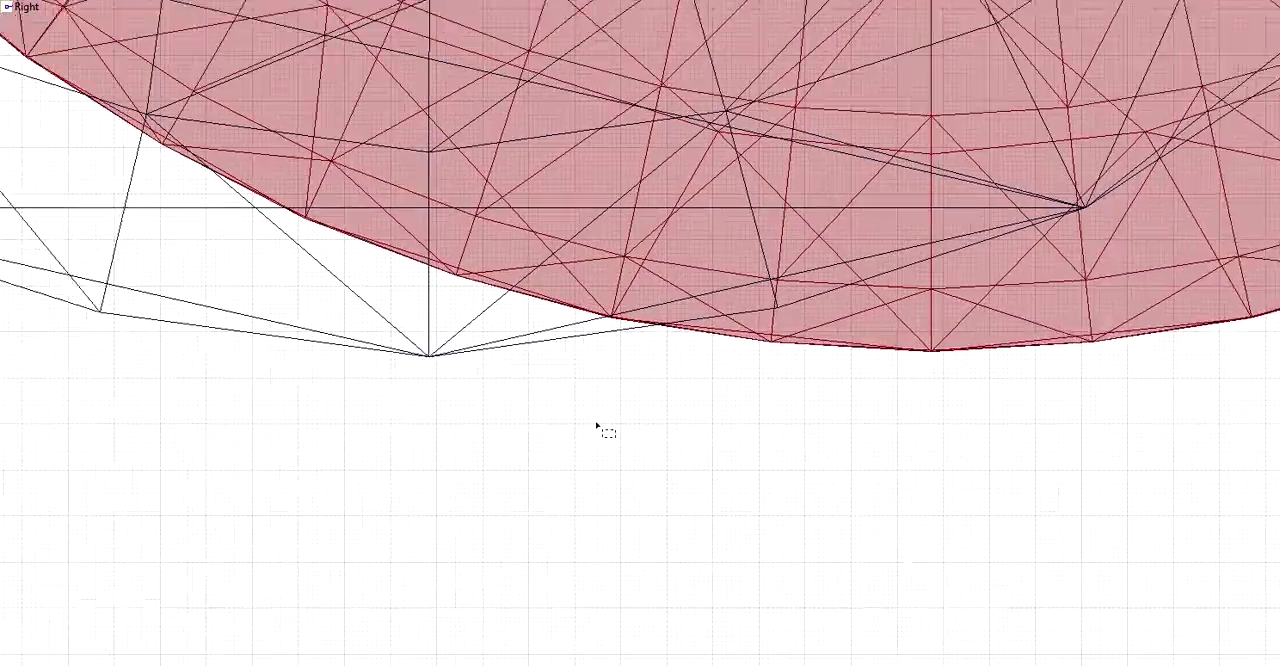
scroll(597, 428, up, 1)
scroll(597, 428, up, 1)
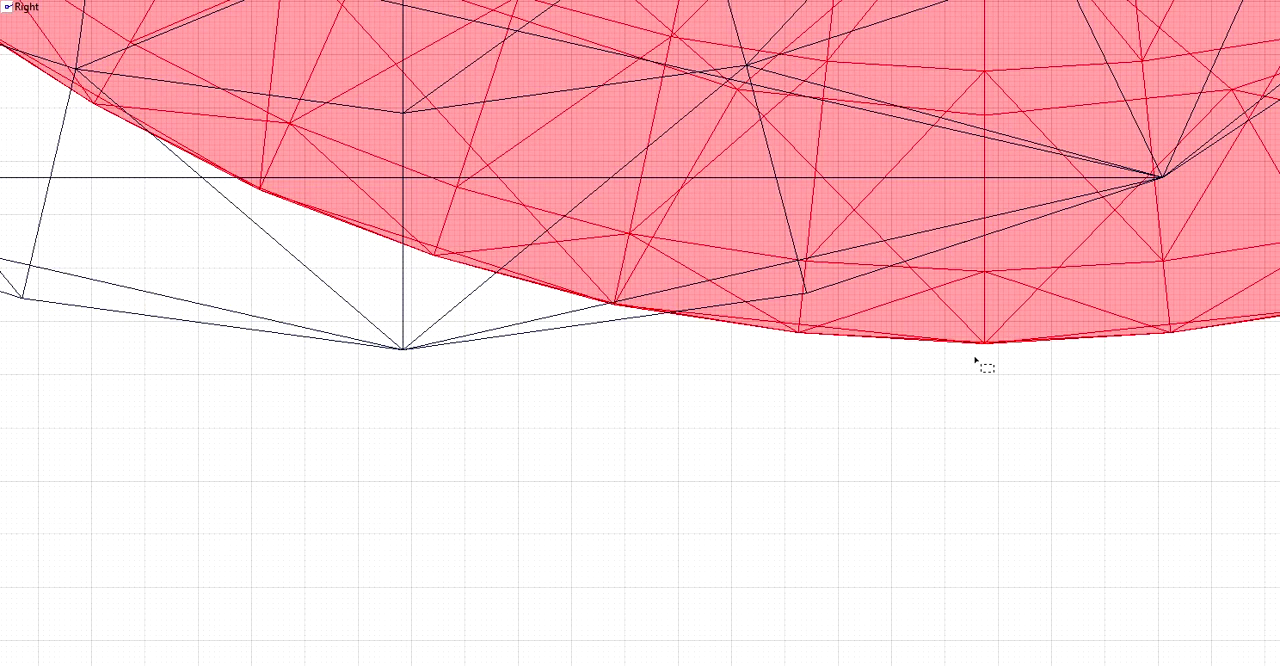
Nudge the car down in two small moves to level its wheel with the reference wheel's bottom
drag(975, 360, 977, 370)
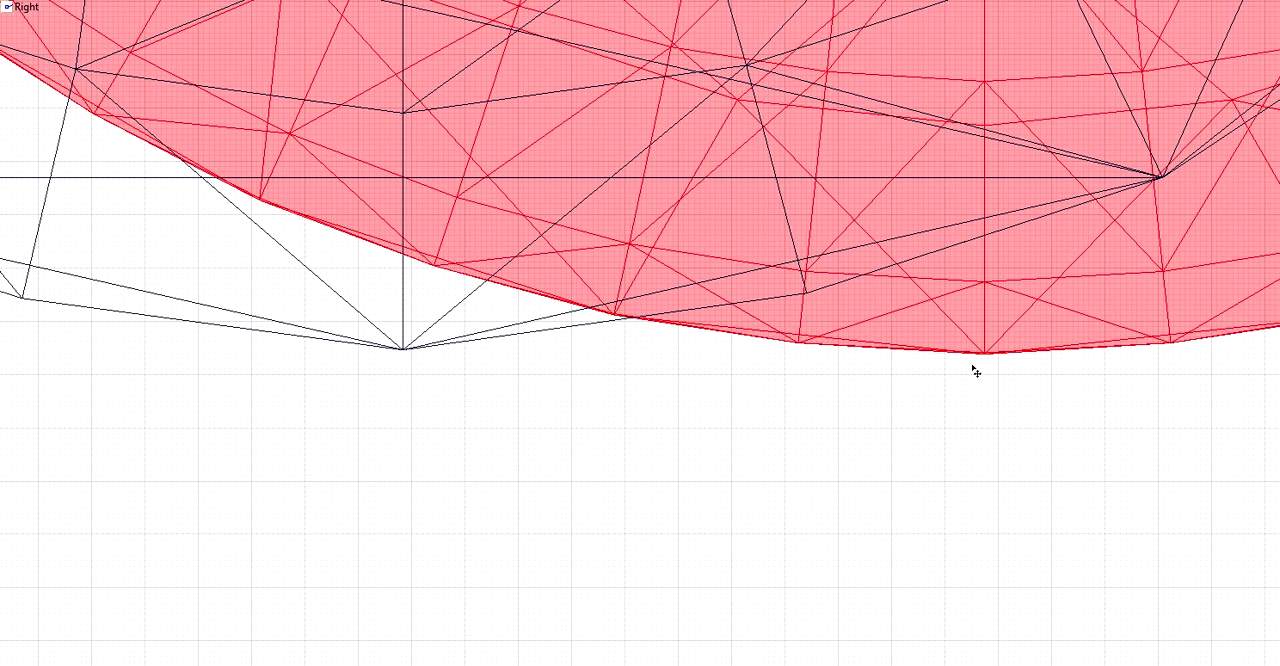
drag(977, 370, 974, 375)
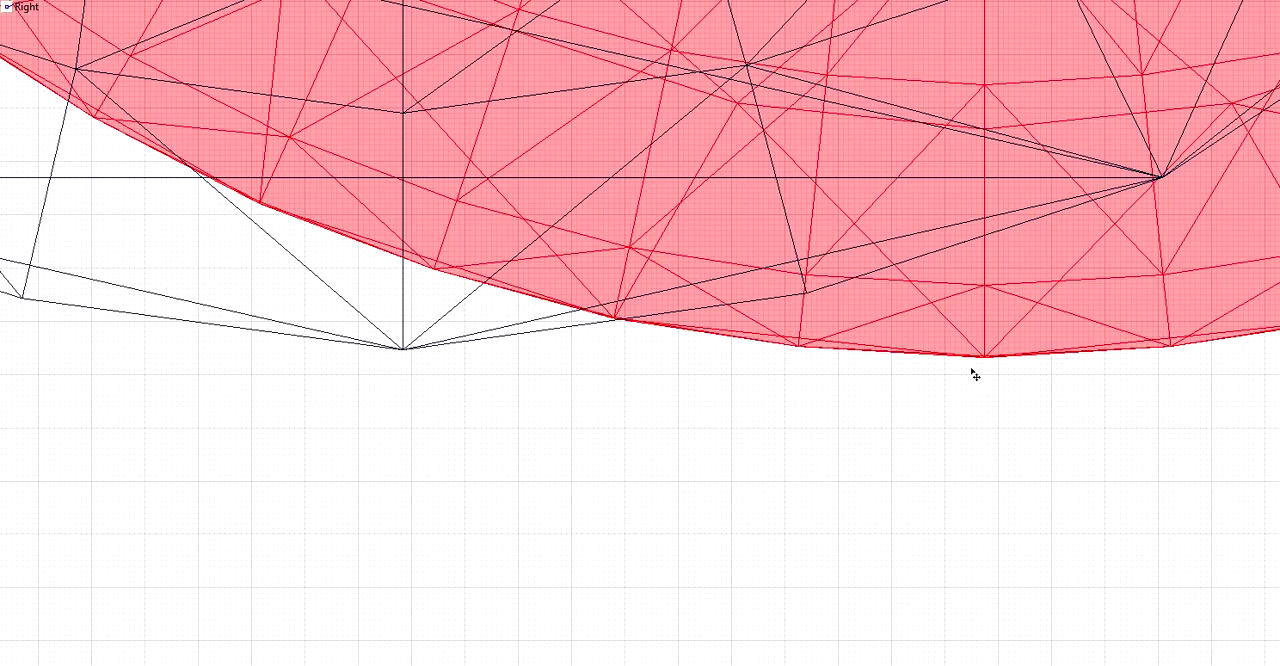